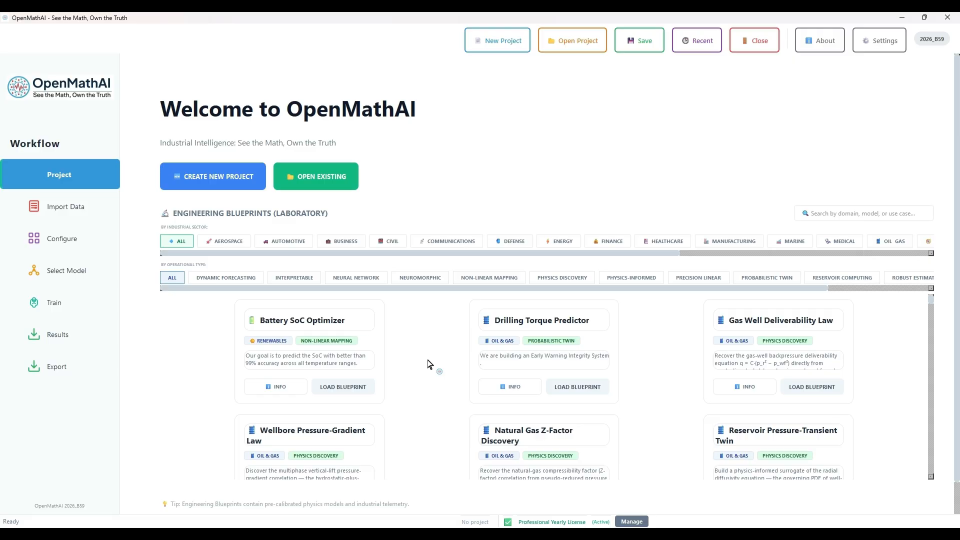
# Create a new project named "energy prediction" in the Documents folder
pyautogui.click(249, 191)
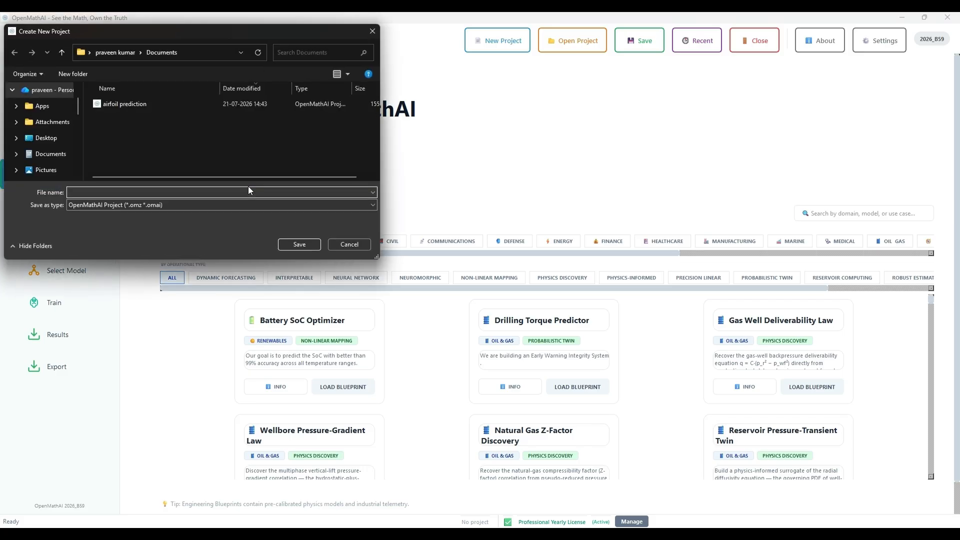
pyautogui.write('energy prediction')
pyautogui.press('Return')
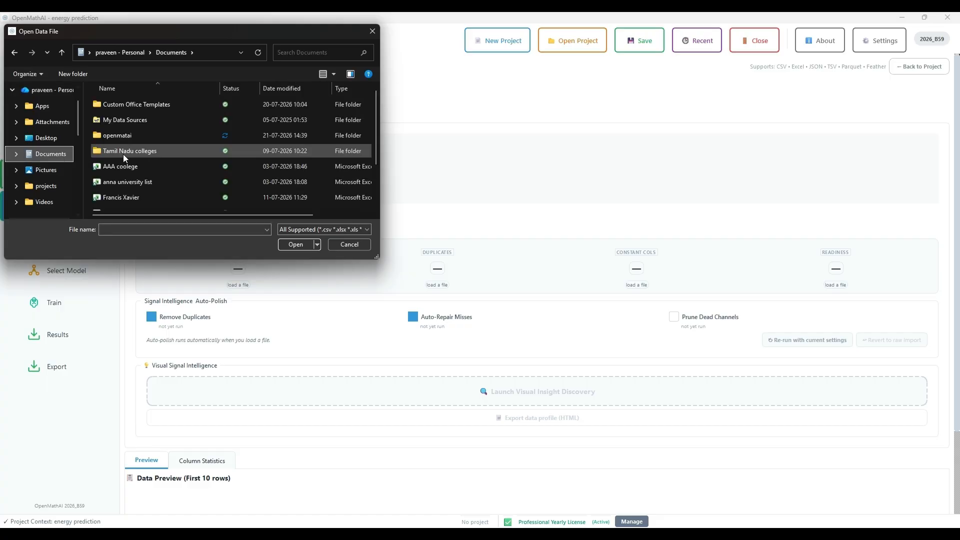
# Import the SVR spreadsheet from the openmatai folder, dismissing the data quality report and the derived states suggestion
pyautogui.doubleClick(133, 142)
pyautogui.scroll(-2, 157, 200)
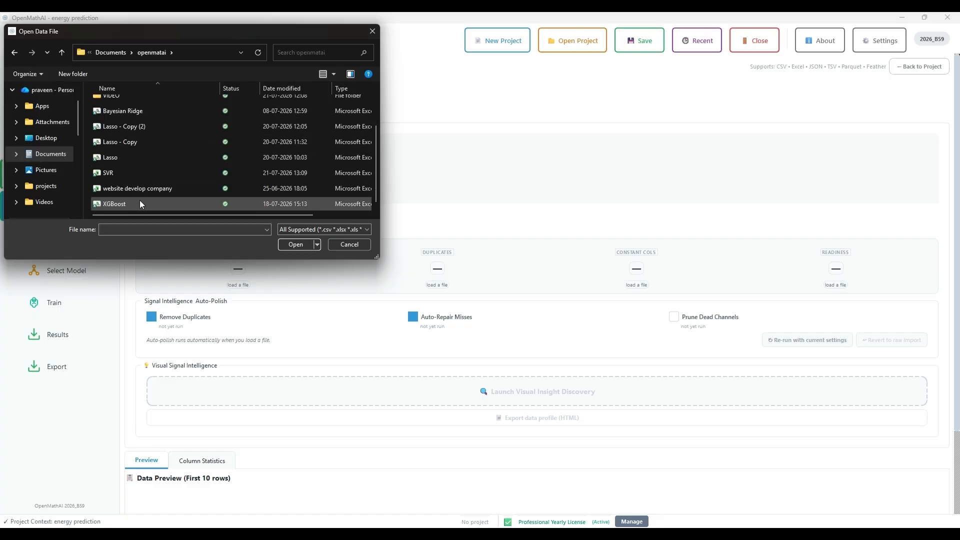
pyautogui.doubleClick(132, 176)
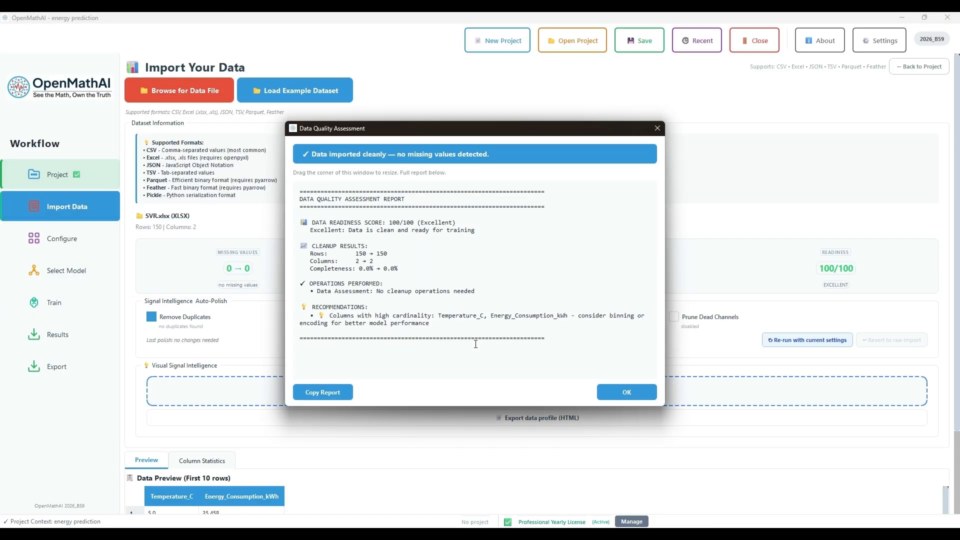
pyautogui.click(629, 393)
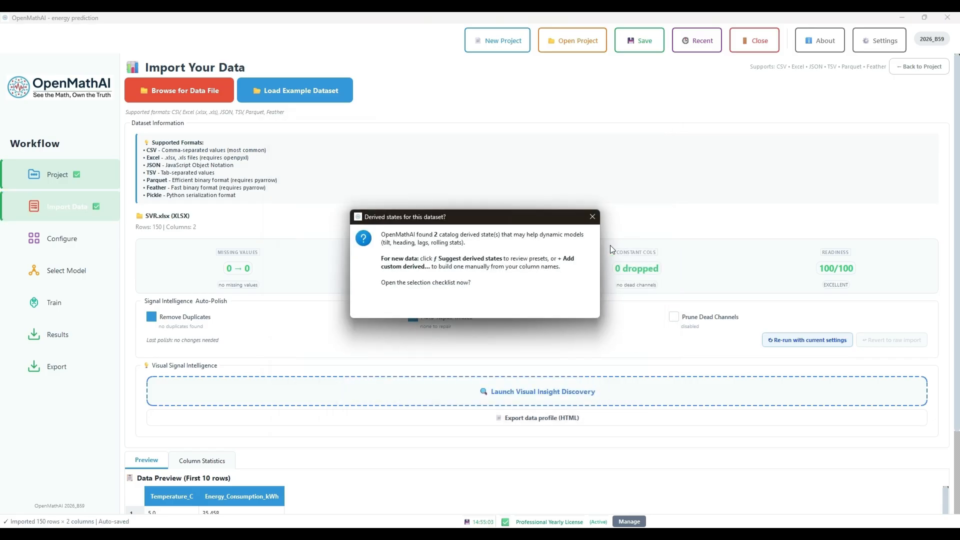
pyautogui.click(595, 219)
# Review the preview rows of the imported temperature and energy data, and continue to column configuration
pyautogui.scroll(-3, 588, 433)
pyautogui.scroll(-3, 587, 433)
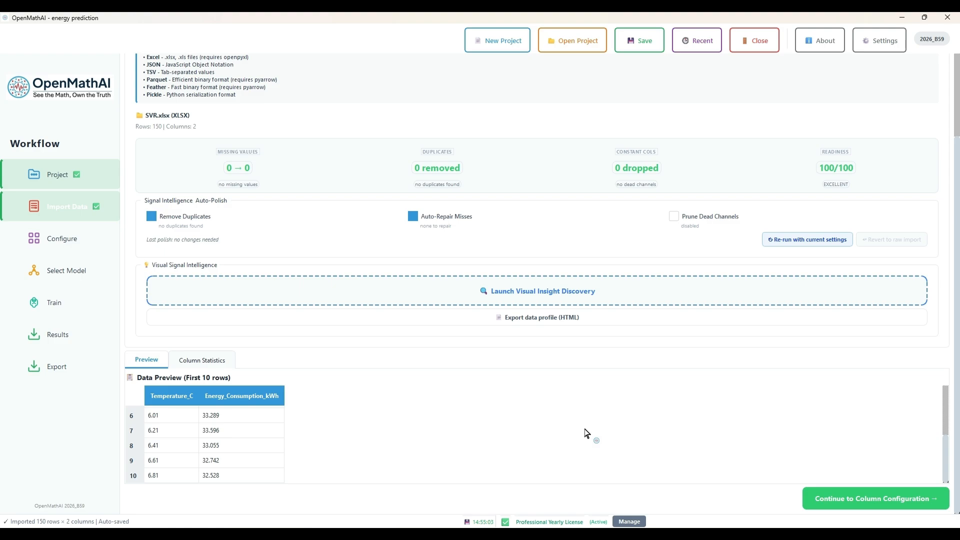
pyautogui.scroll(3, 587, 433)
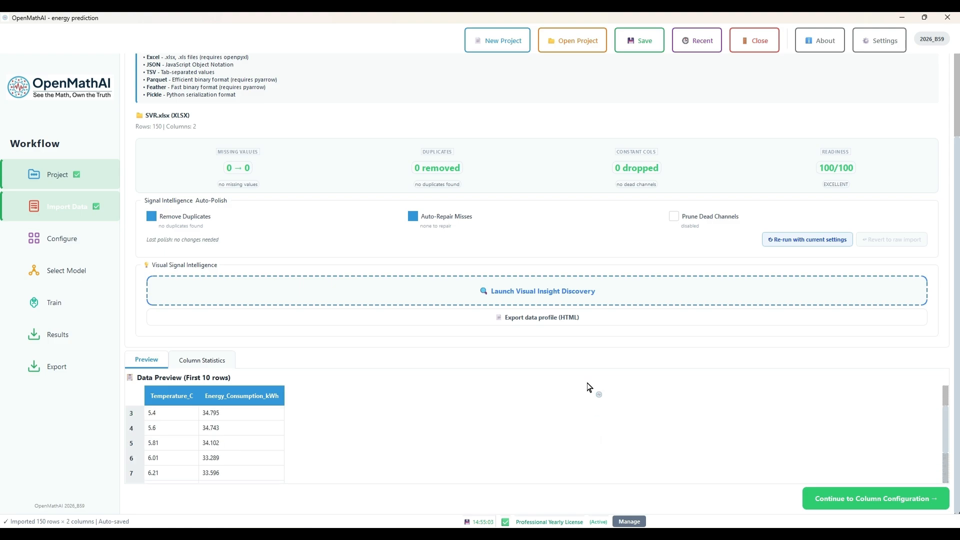
pyautogui.scroll(2, 588, 384)
pyautogui.scroll(-2, 588, 385)
pyautogui.click(850, 499)
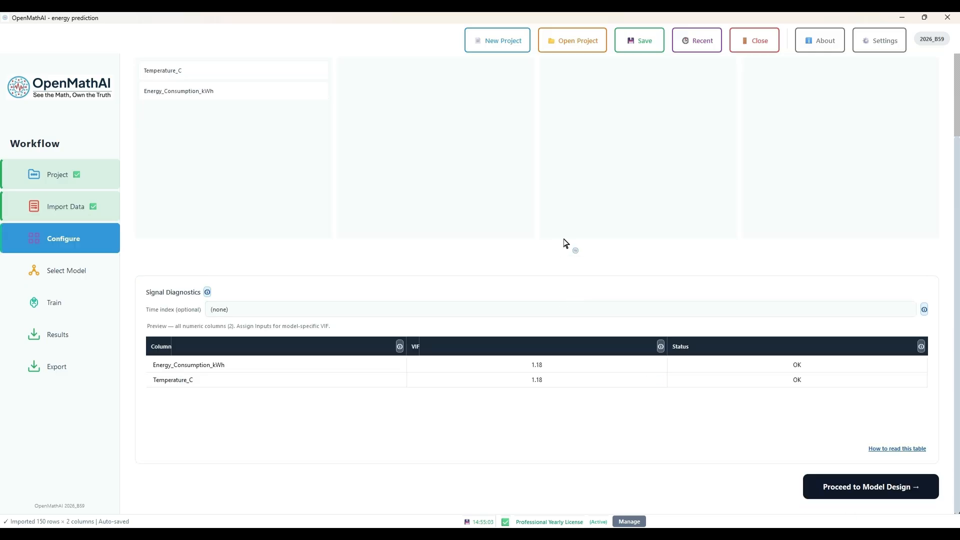
# Use Smart Suggest to assign Temperature_C as input and Energy_Consumption_kWh as target, and proceed to model design
pyautogui.scroll(5, 565, 245)
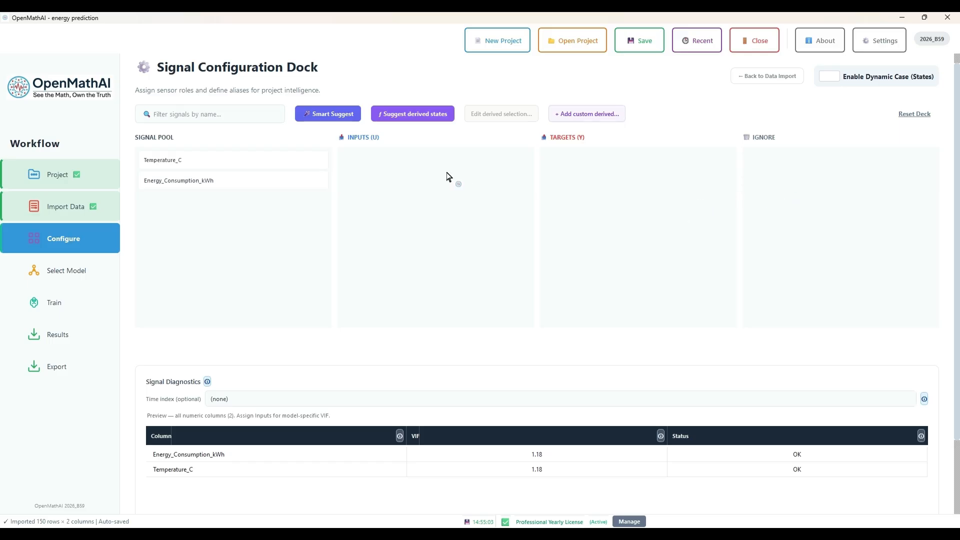
pyautogui.click(334, 118)
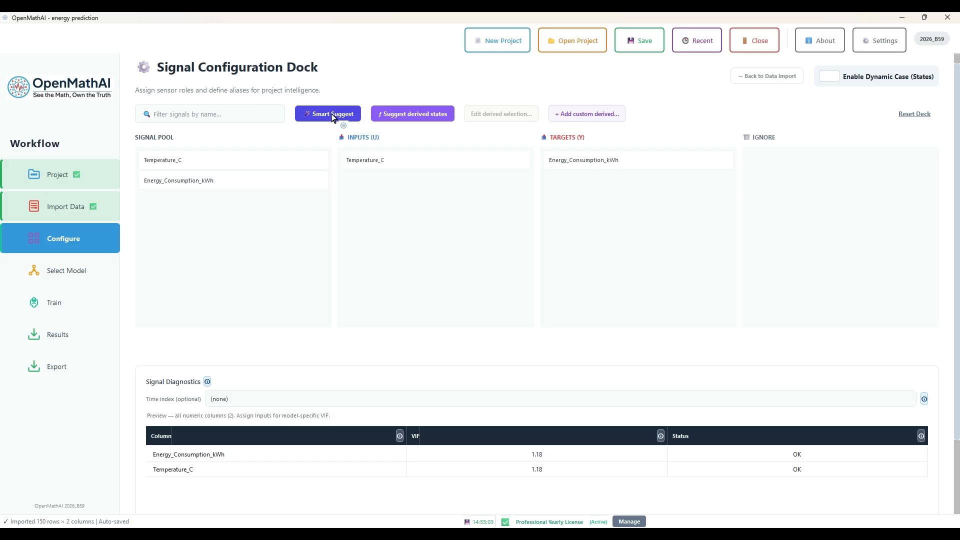
pyautogui.doubleClick(258, 165)
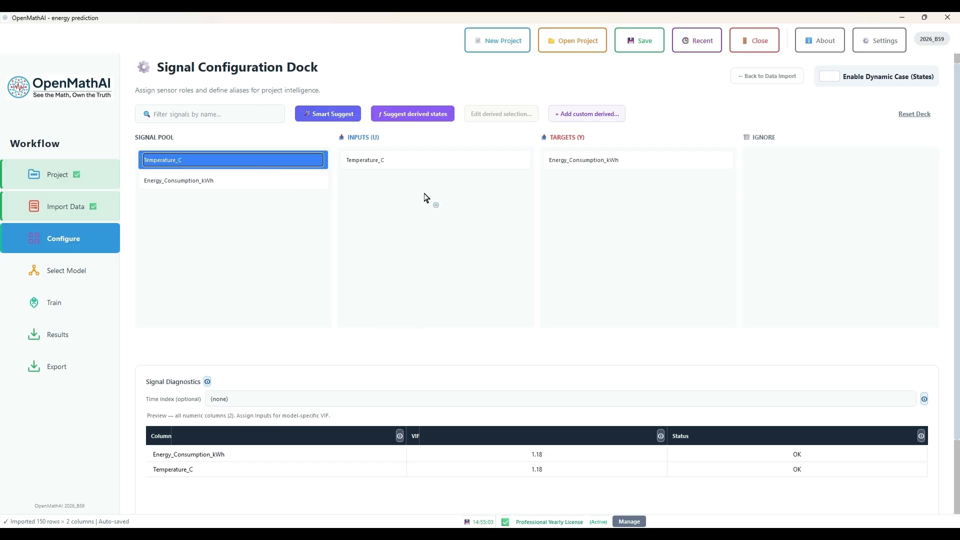
pyautogui.click(345, 119)
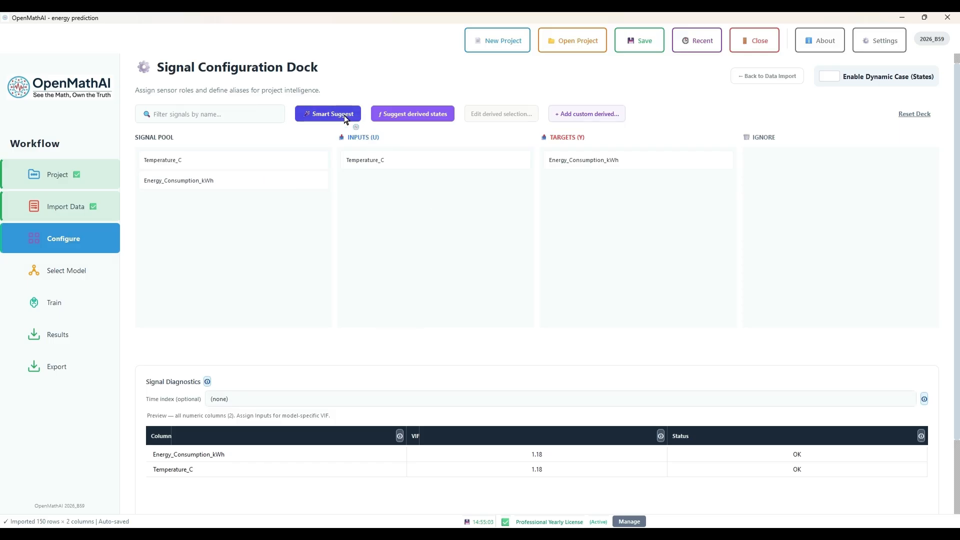
pyautogui.scroll(-3, 523, 280)
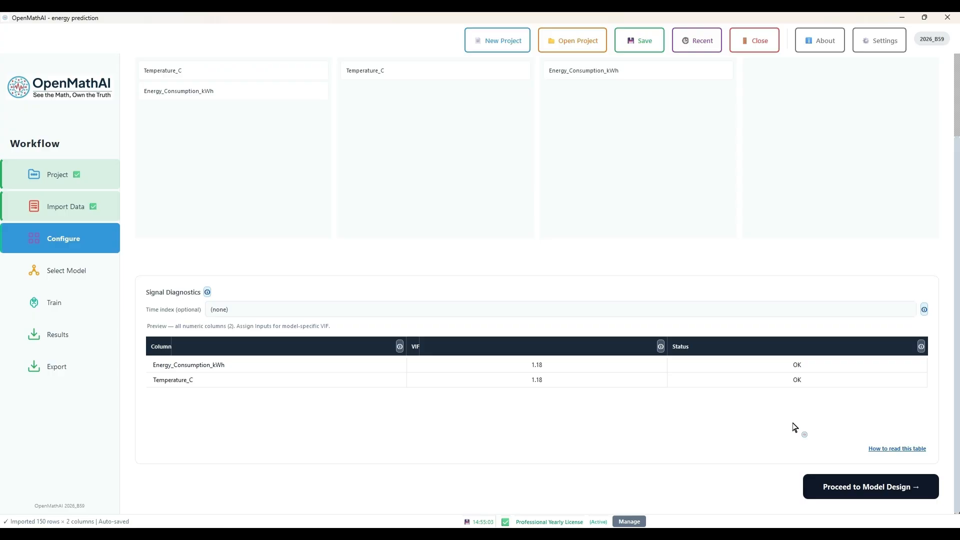
pyautogui.click(847, 482)
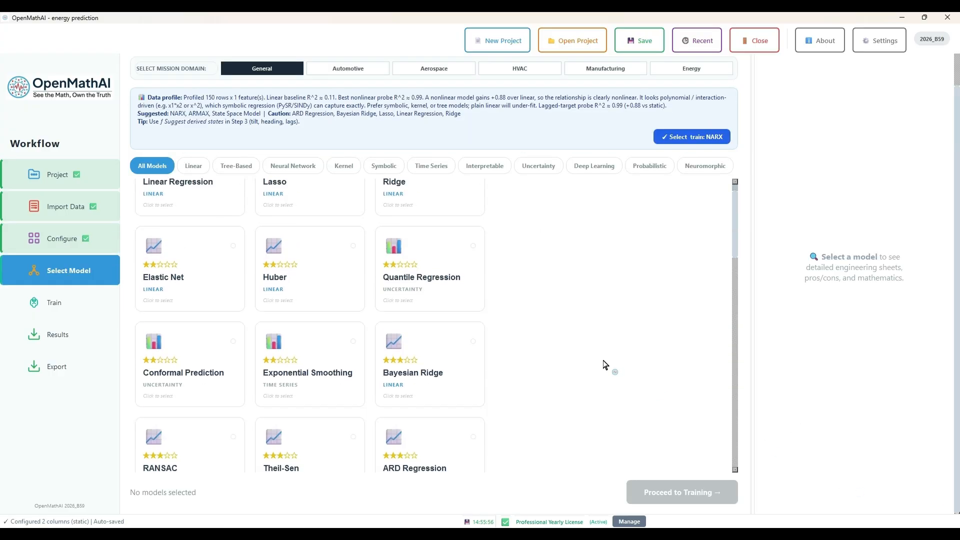
# Select the SVR kernel model from the full model list and proceed to training
pyautogui.scroll(-8, 605, 365)
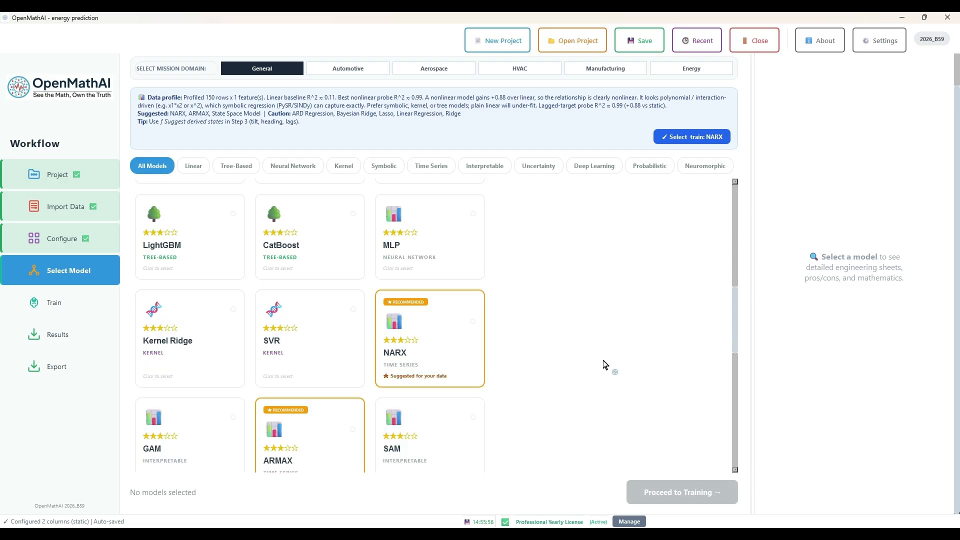
pyautogui.scroll(-2, 605, 366)
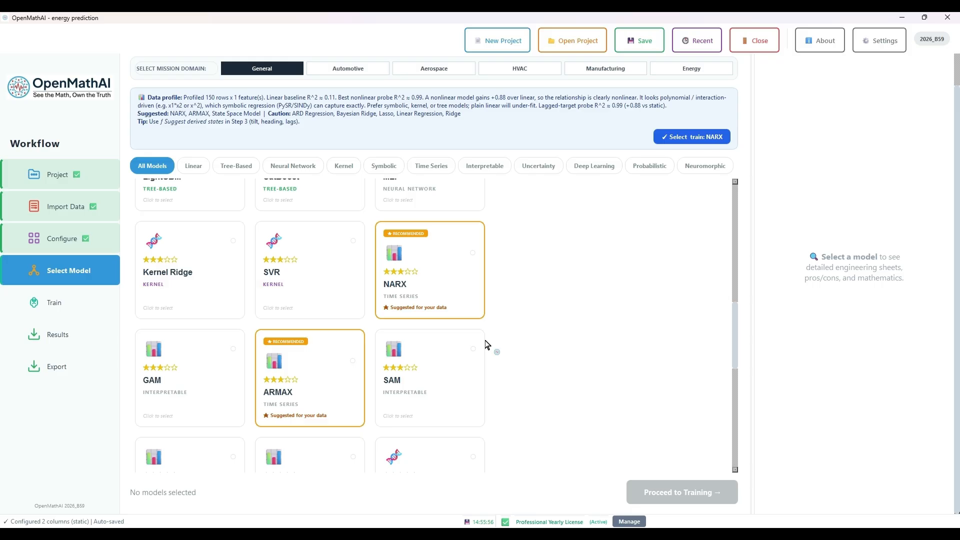
pyautogui.click(342, 295)
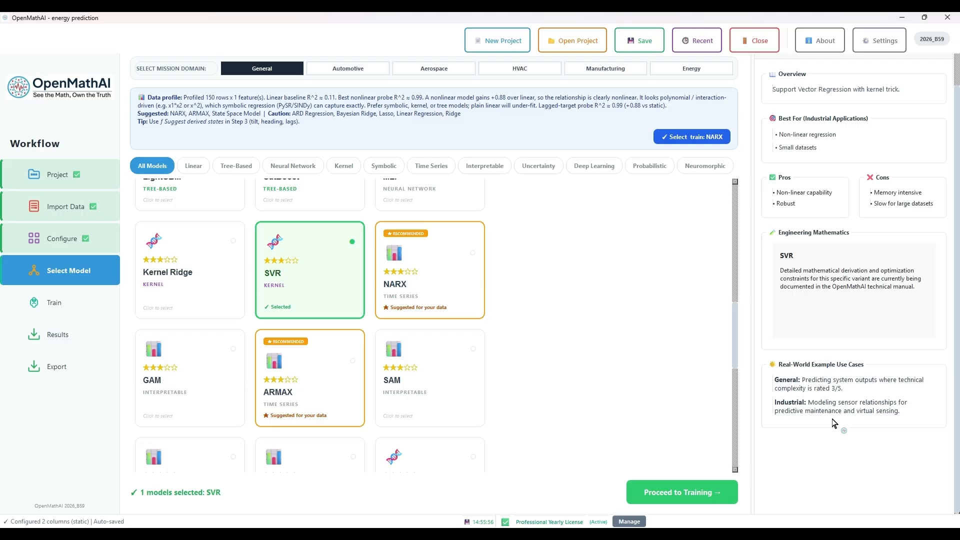
pyautogui.click(722, 490)
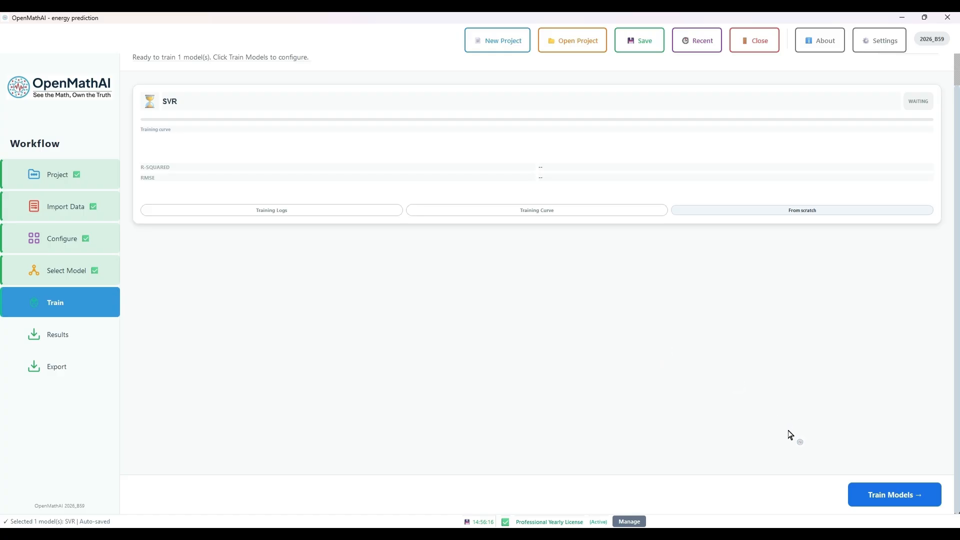
# Review the general, model and preprocessing settings and train SVR from scratch with the default parameters
pyautogui.click(891, 490)
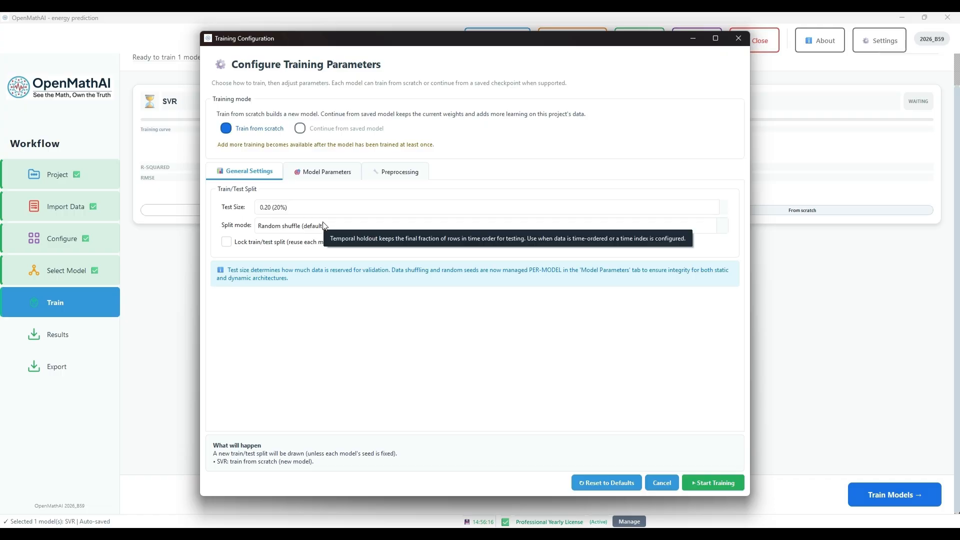
pyautogui.click(321, 172)
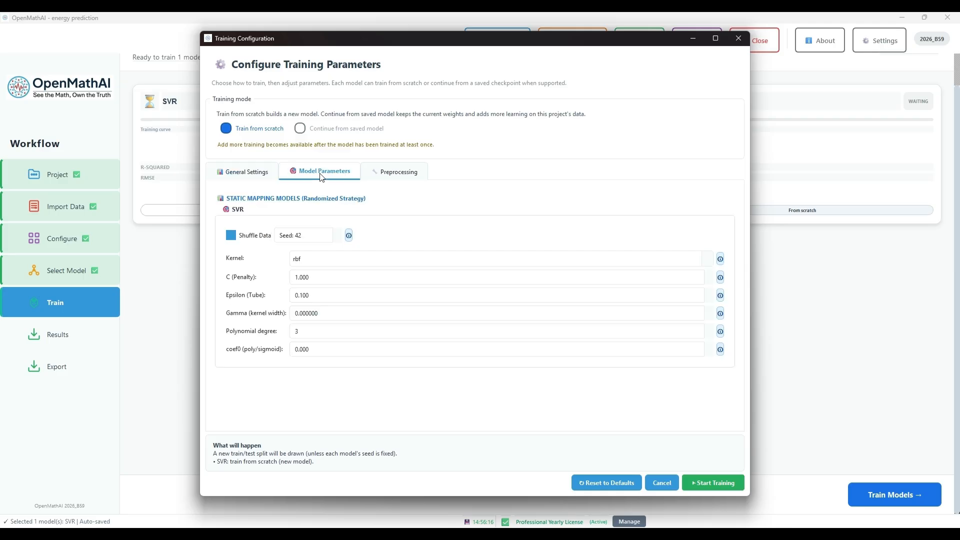
pyautogui.click(390, 177)
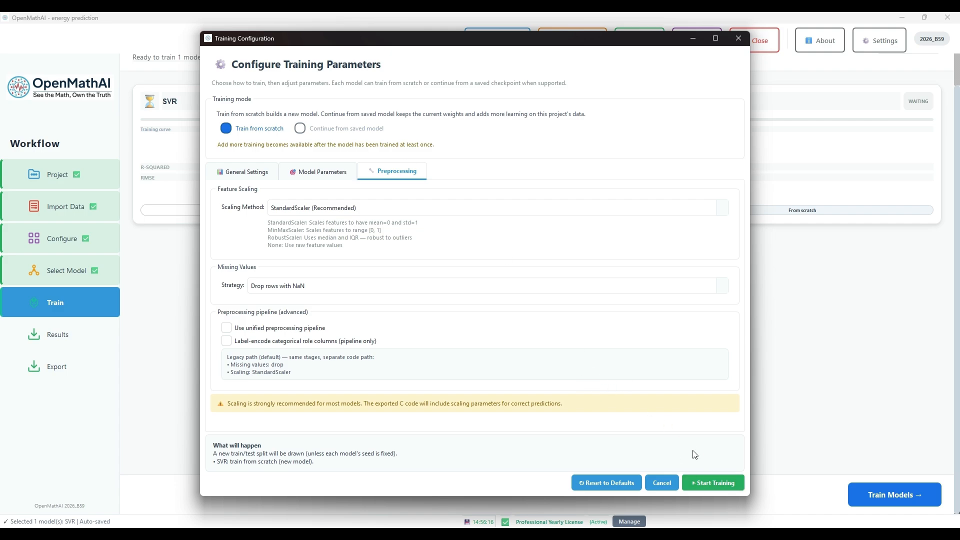
pyautogui.click(711, 477)
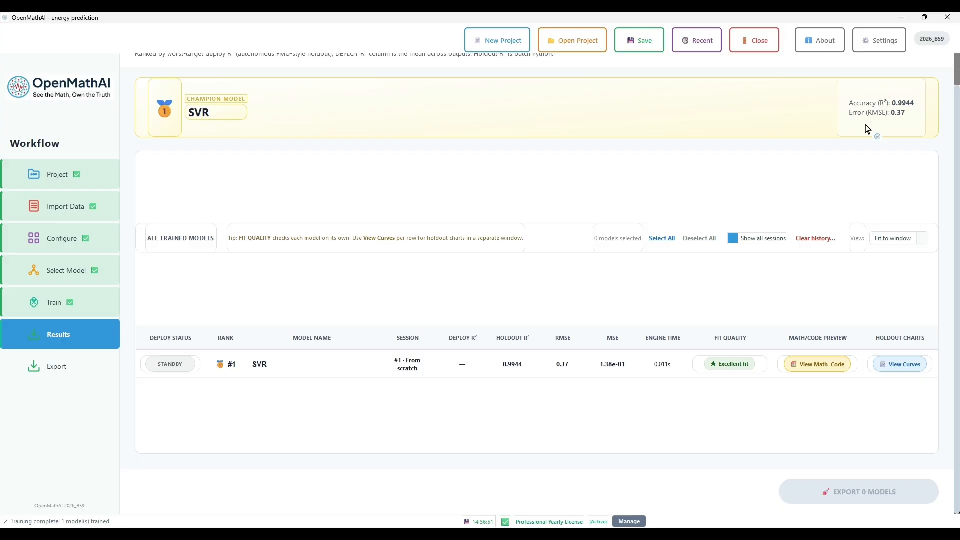
# Examine the trained SVR model's results and its holdout charts for parity, residuals and residual histogram
pyautogui.click(895, 237)
pyautogui.click(821, 261)
pyautogui.click(663, 242)
pyautogui.click(696, 244)
pyautogui.click(894, 372)
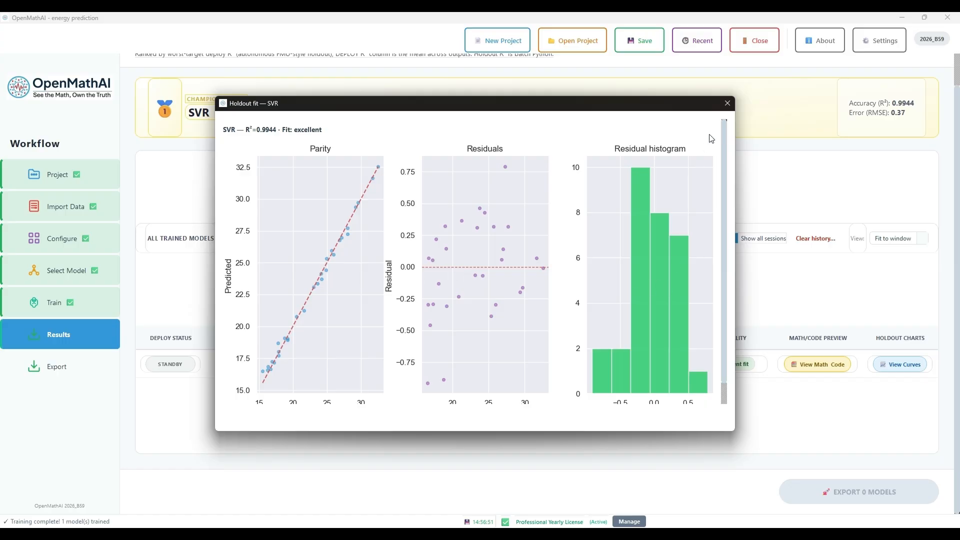
pyautogui.click(728, 103)
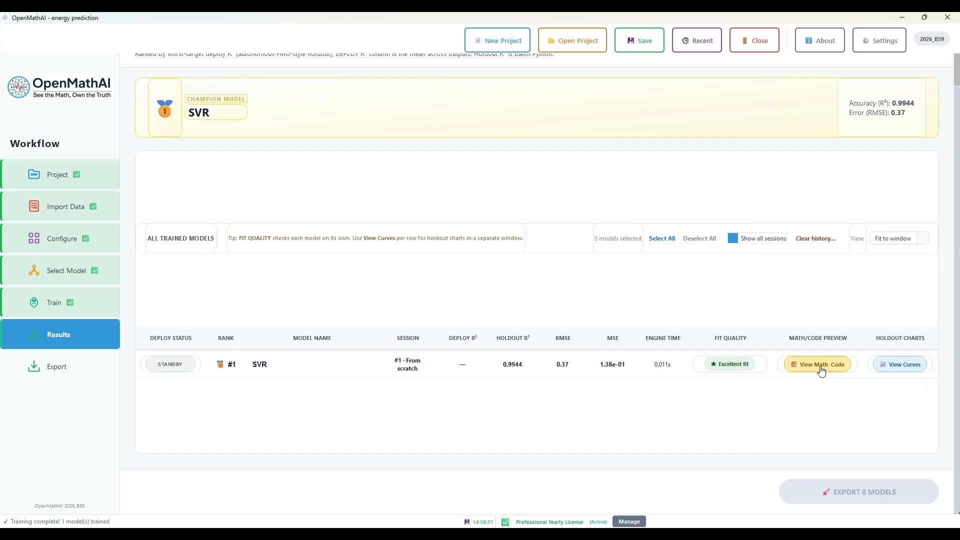
# Examine the SVR model's mathematical equation and its generated C code, and close the preview
pyautogui.click(820, 367)
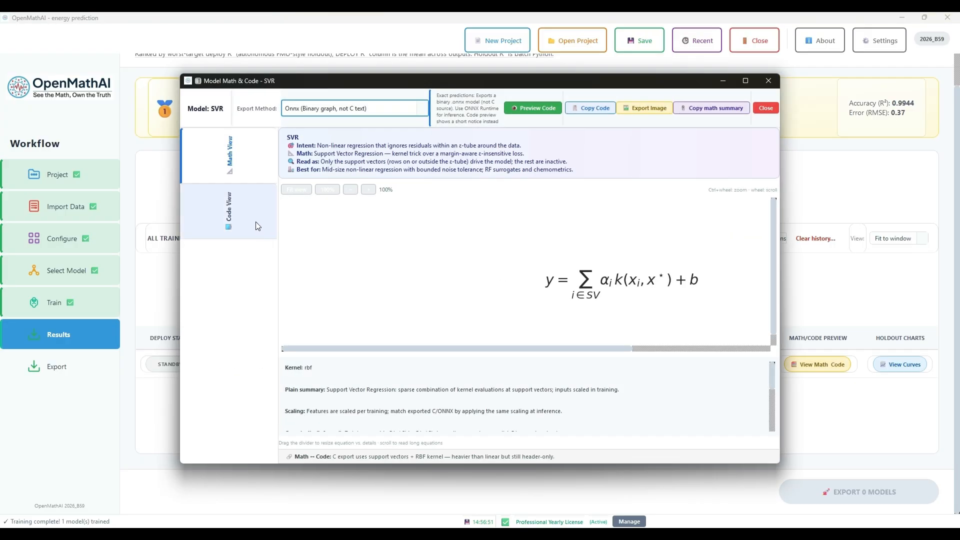
pyautogui.click(238, 216)
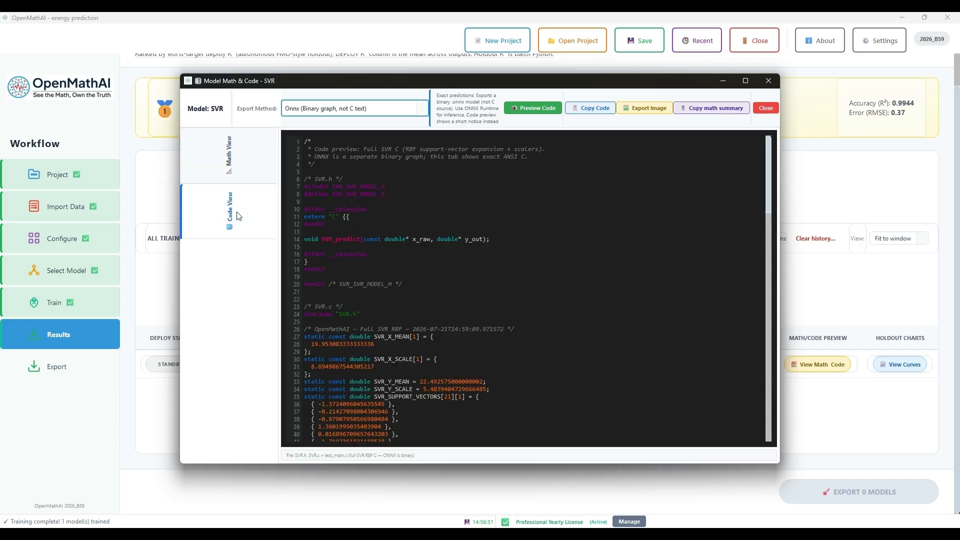
pyautogui.scroll(-15, 387, 313)
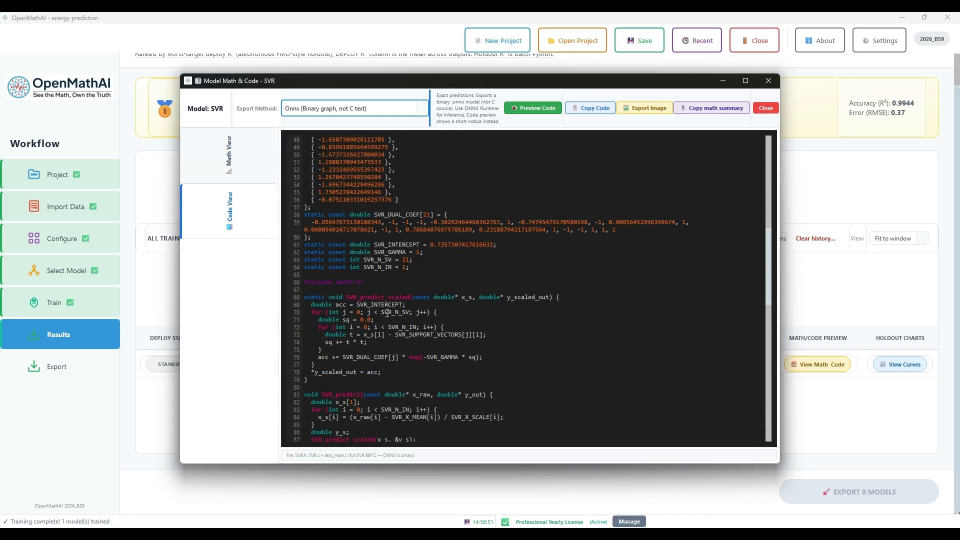
pyautogui.scroll(-19, 387, 313)
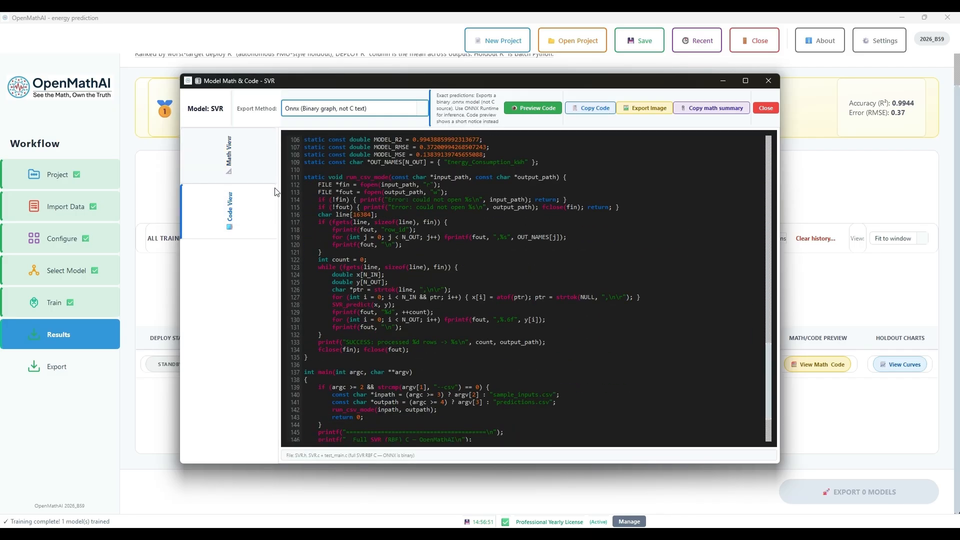
pyautogui.click(261, 177)
pyautogui.click(769, 81)
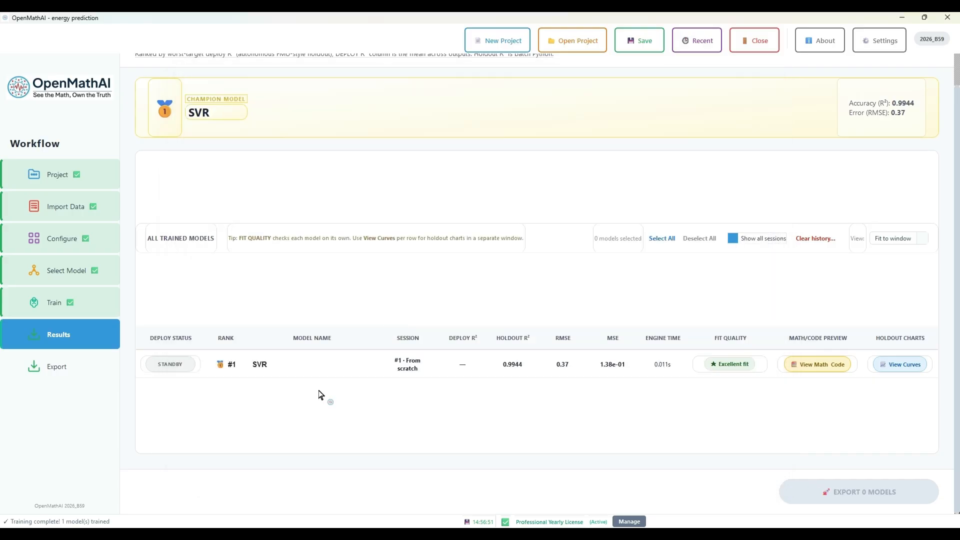
# Mark the trained SVR model for export and review the available deployment targets
pyautogui.click(185, 364)
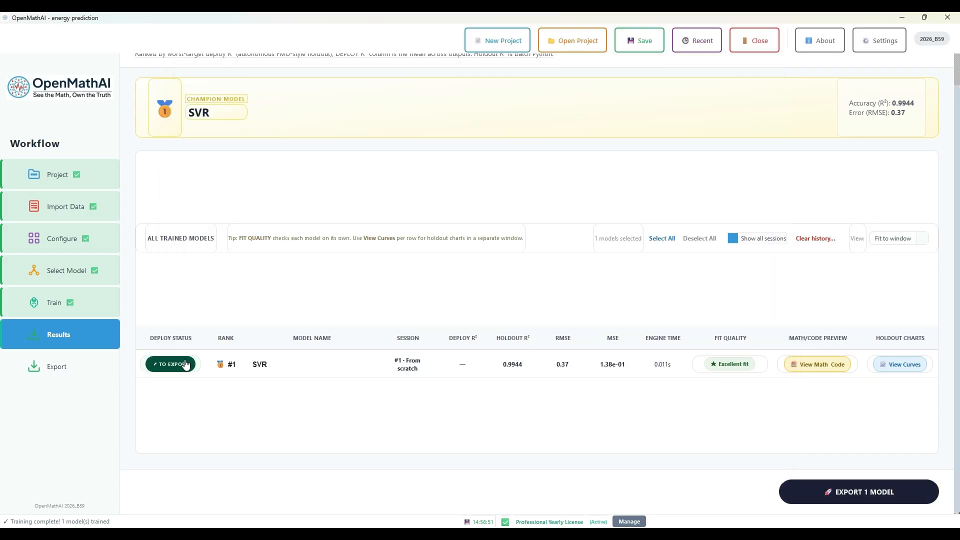
pyautogui.click(834, 494)
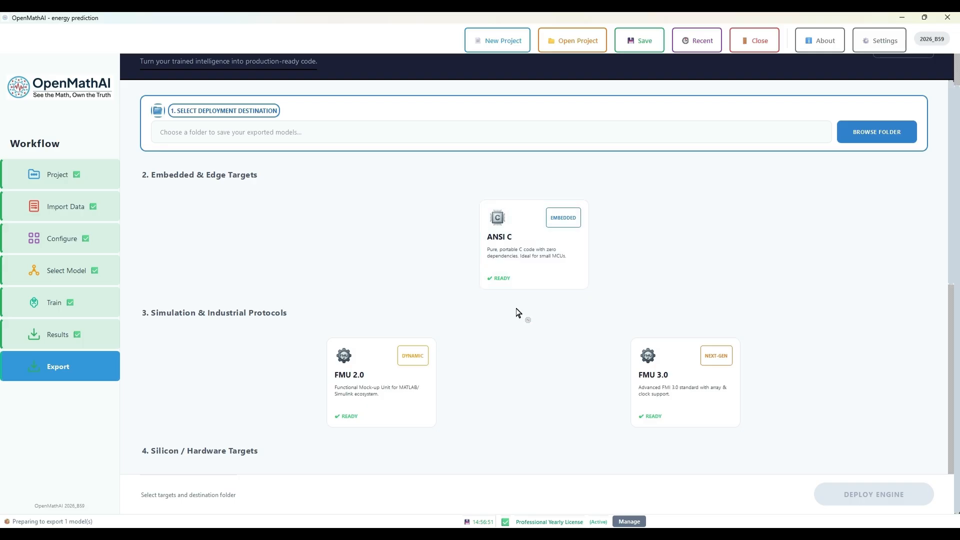
pyautogui.scroll(-1, 518, 313)
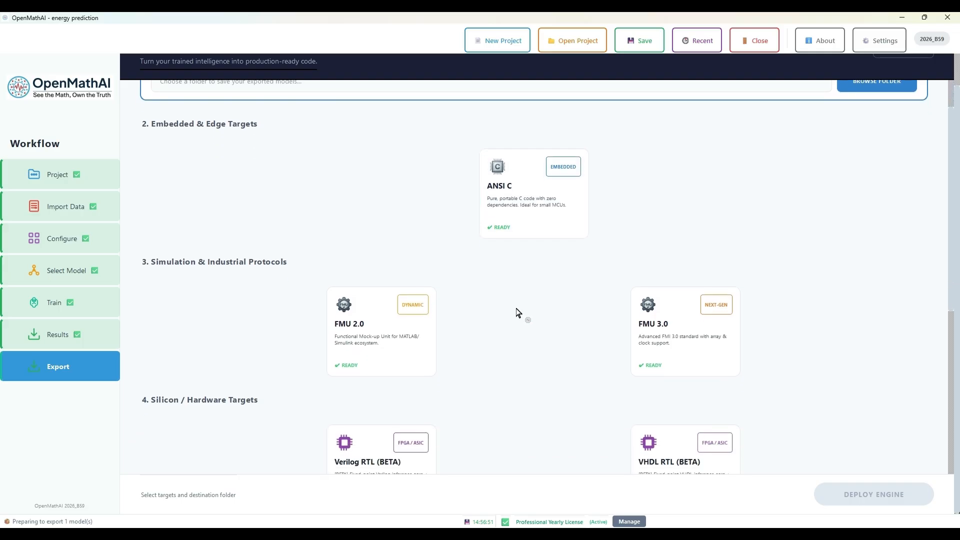
pyautogui.scroll(-1, 518, 313)
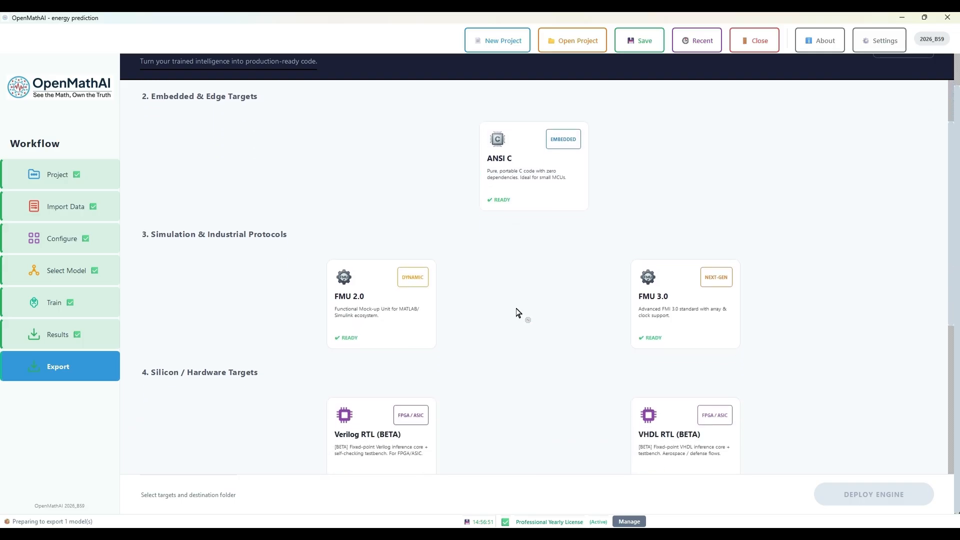
pyautogui.scroll(-1, 518, 312)
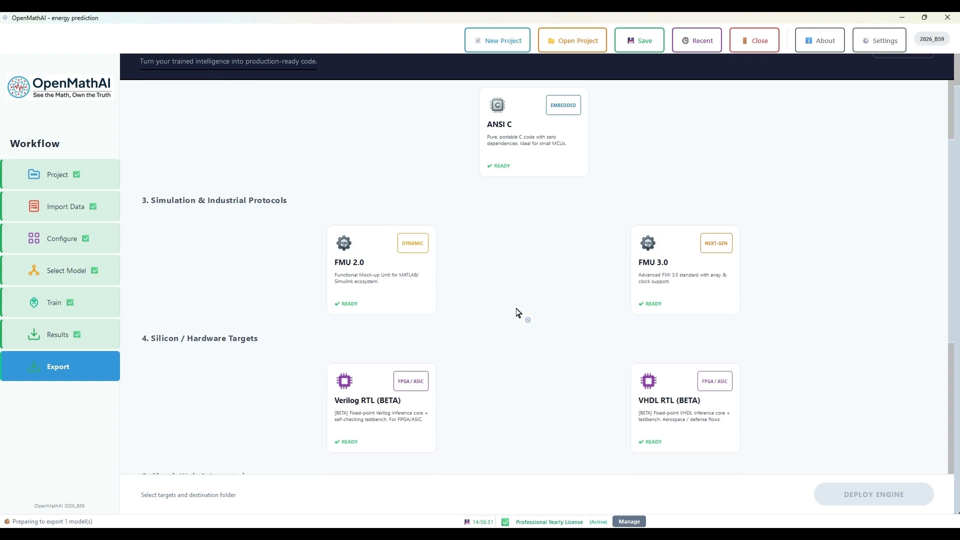
pyautogui.scroll(-2, 518, 312)
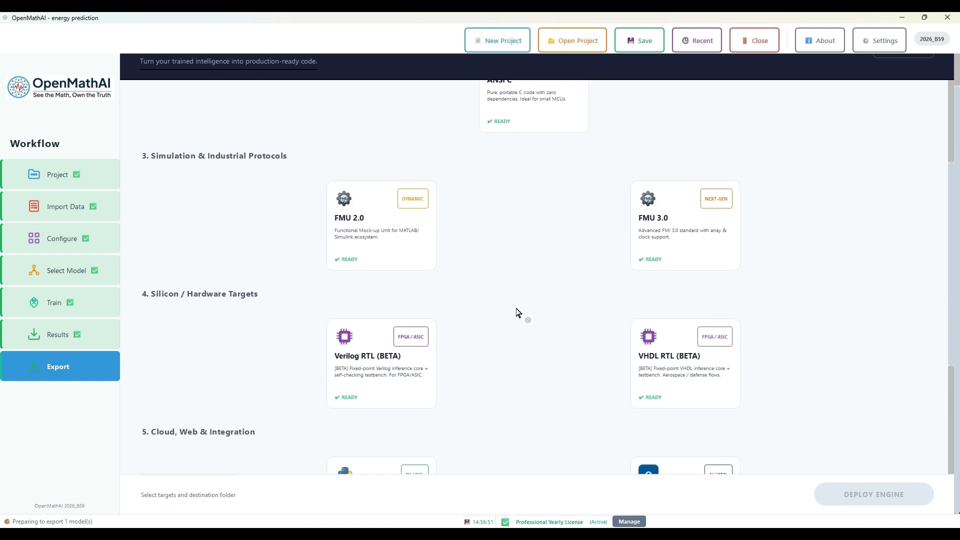
pyautogui.scroll(-1, 518, 313)
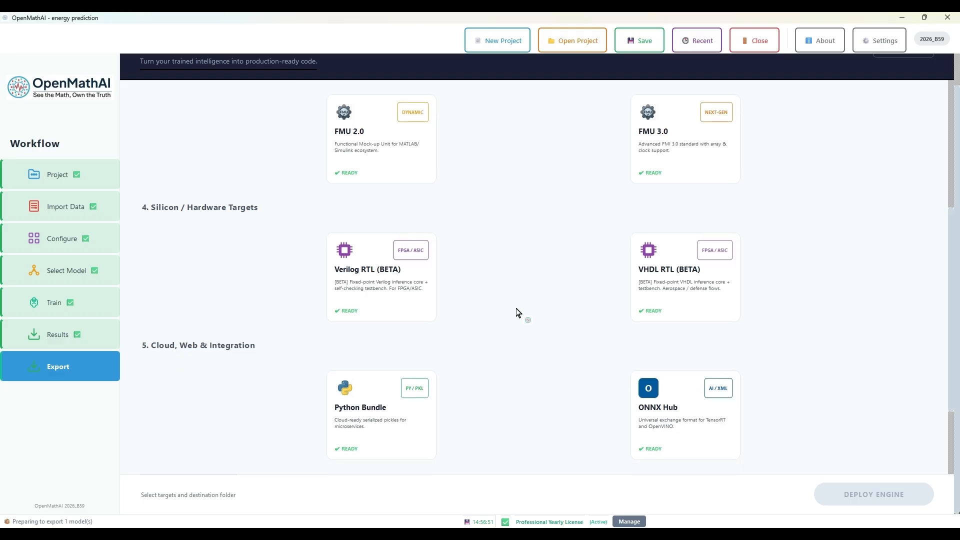
pyautogui.scroll(-2, 518, 312)
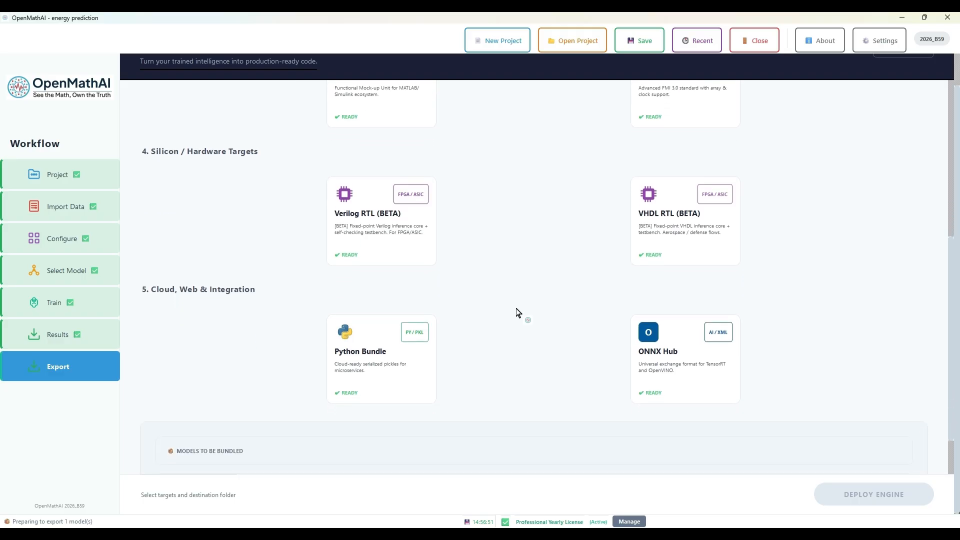
pyautogui.scroll(-1, 518, 313)
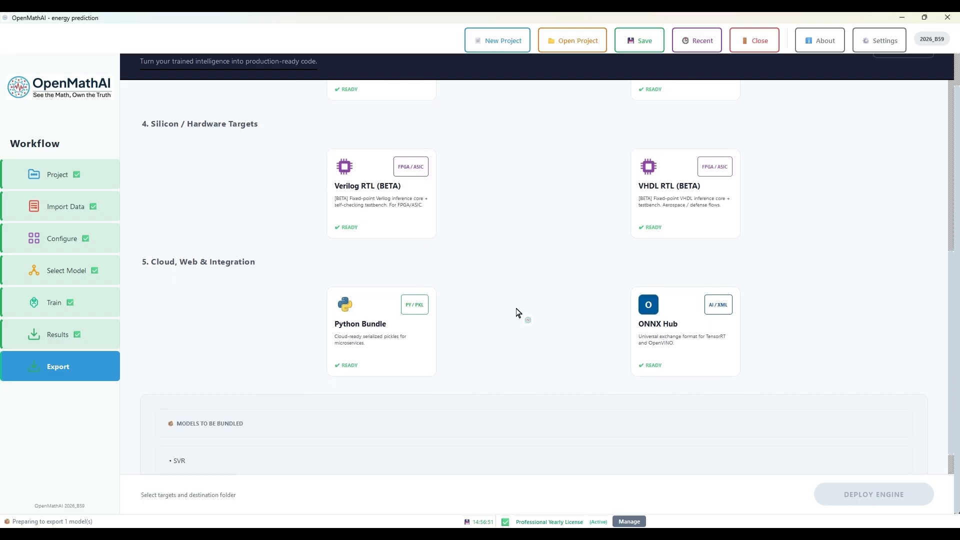